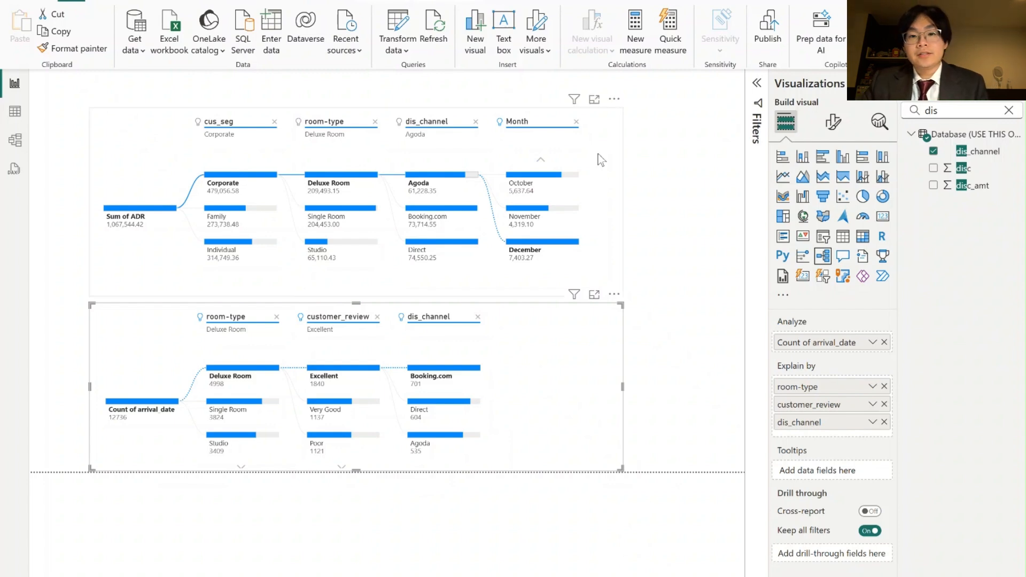
- Delete both existing decomposition trees from the report page and clear the data field search
left_click(615, 130)
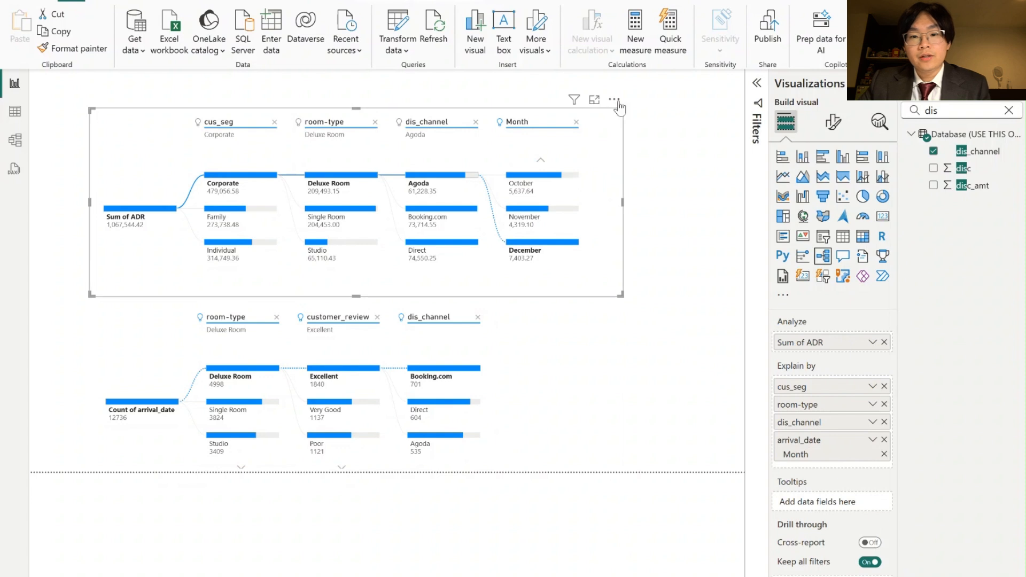
left_click(614, 99)
left_click(636, 151)
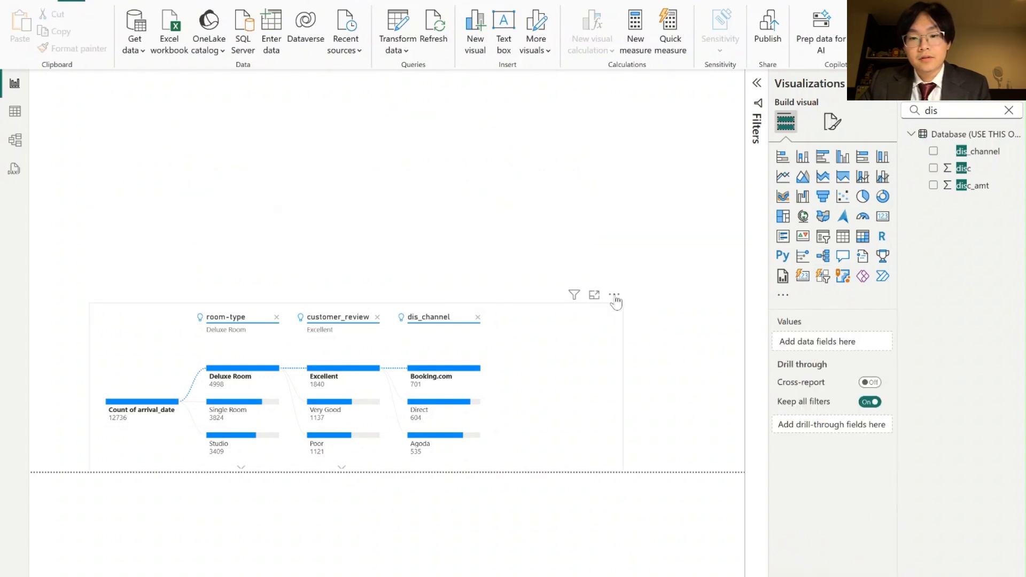
left_click(615, 296)
left_click(631, 348)
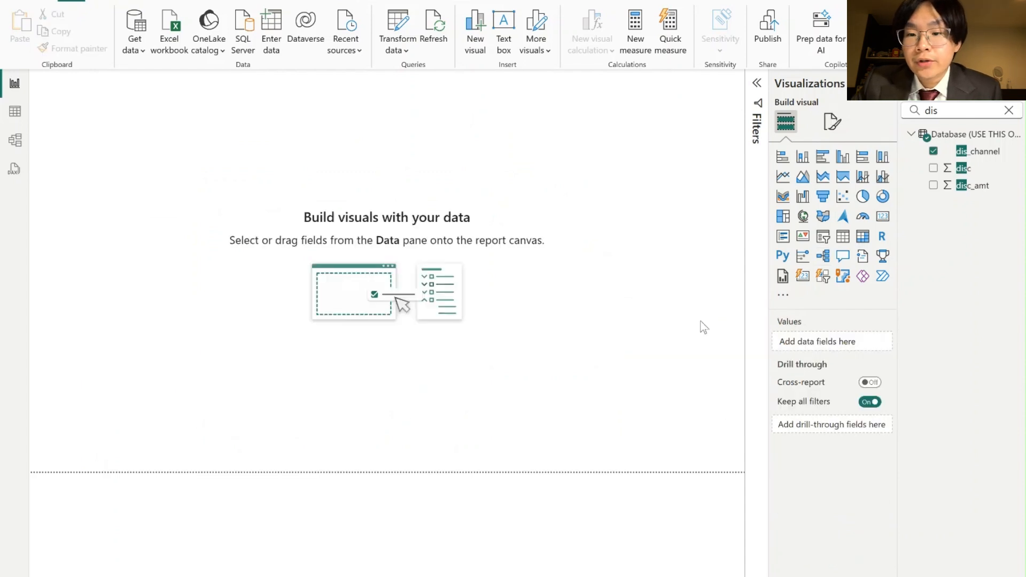
left_click(1009, 111)
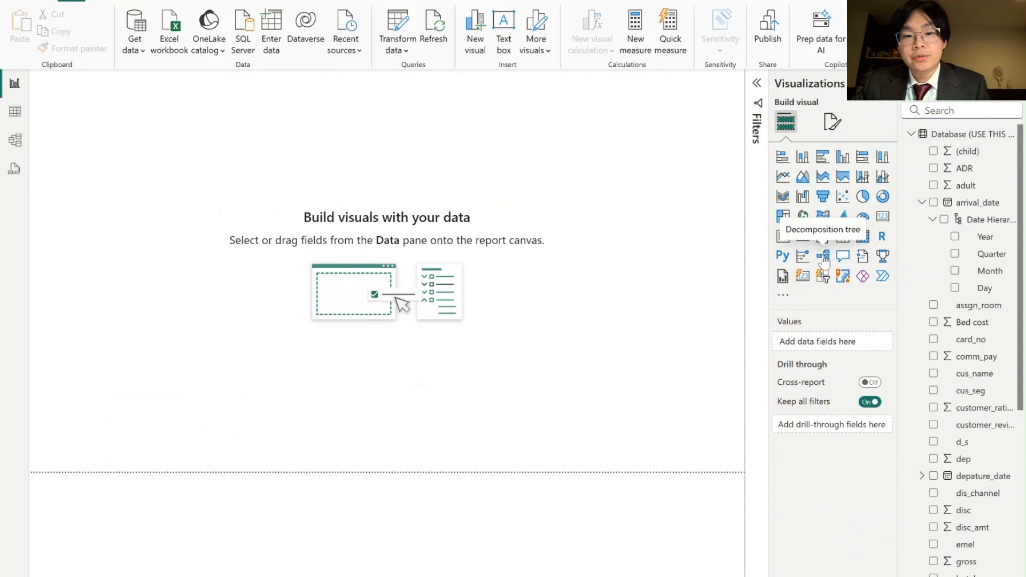
- Insert an empty decomposition tree, placing and enlarging it in the upper-left area of the report page
left_click(823, 257)
left_click_drag(140, 133, 293, 187)
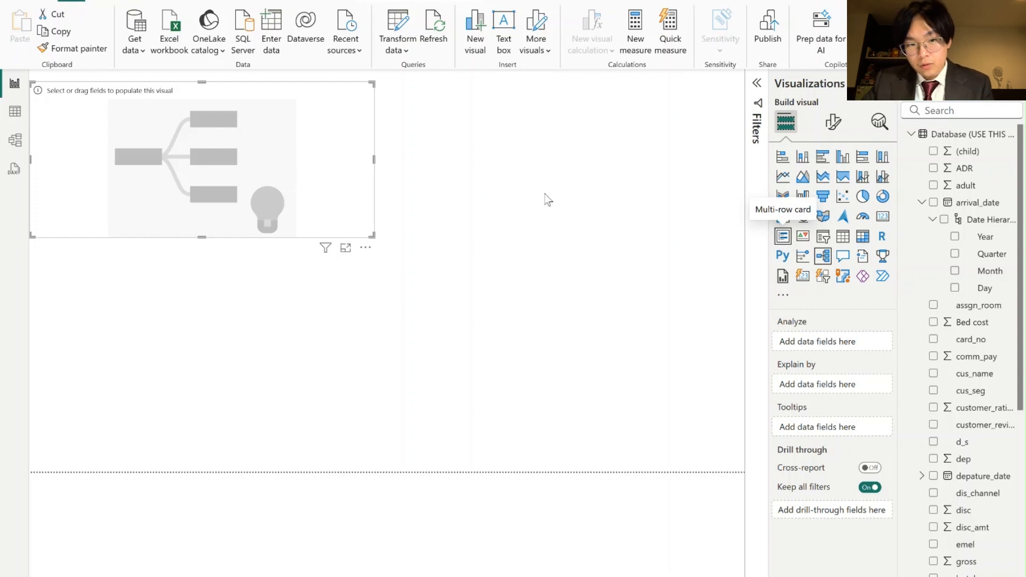
mouse_move(280, 175)
left_mouse_down()
mouse_move(312, 194)
mouse_move(290, 173)
left_mouse_up()
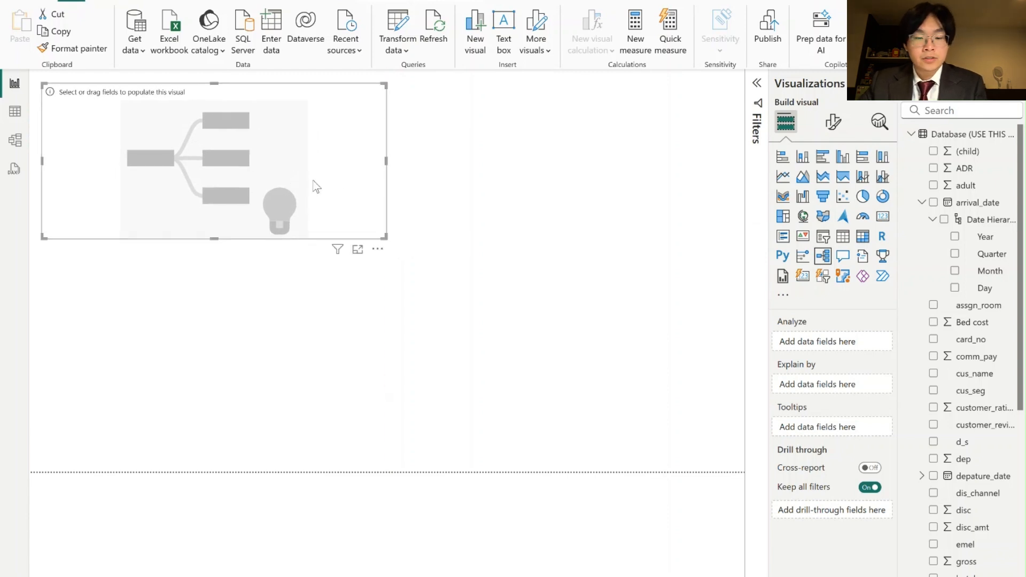
left_click_drag(383, 235, 412, 276)
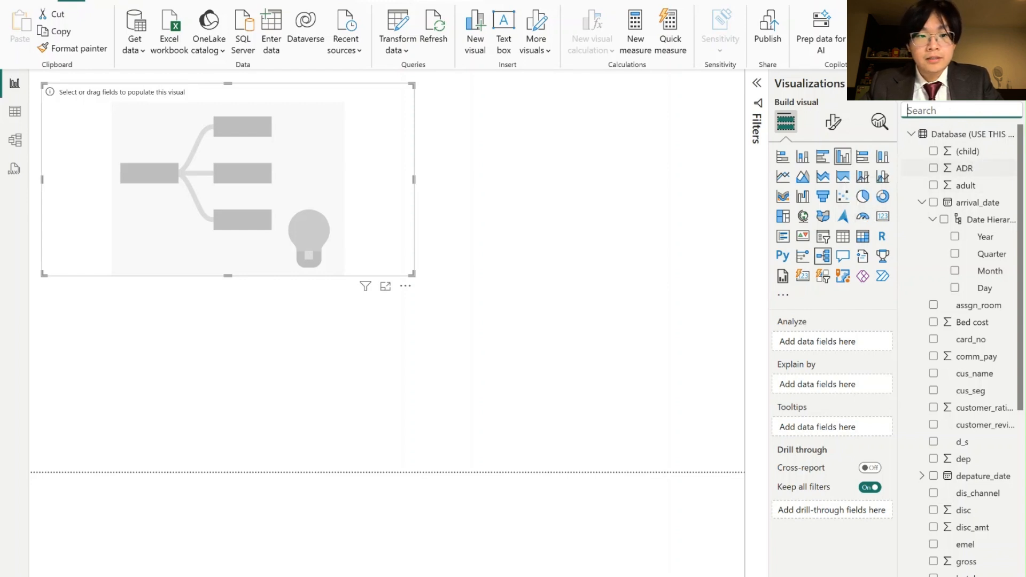
left_click(133, 44)
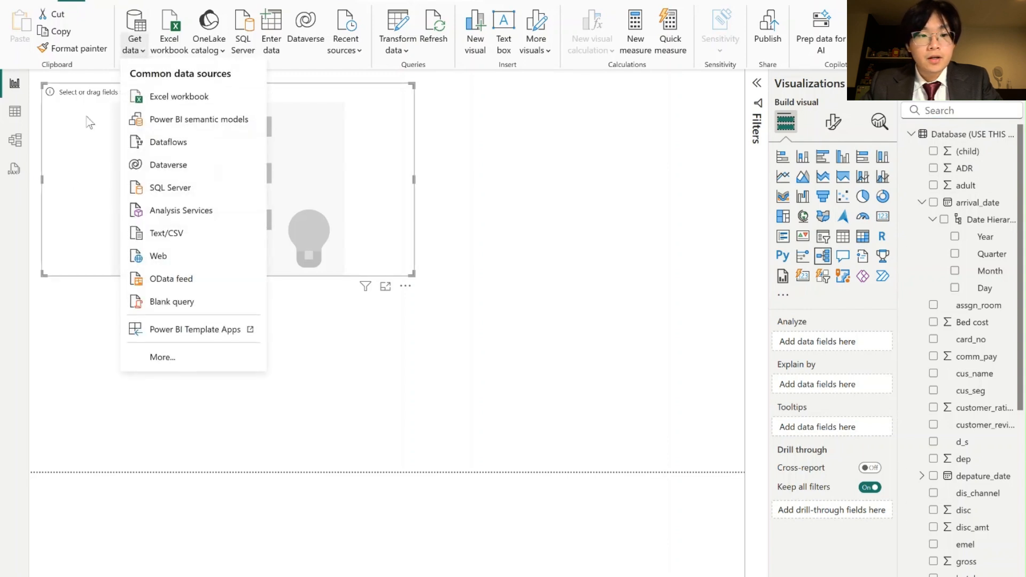
left_click(200, 98)
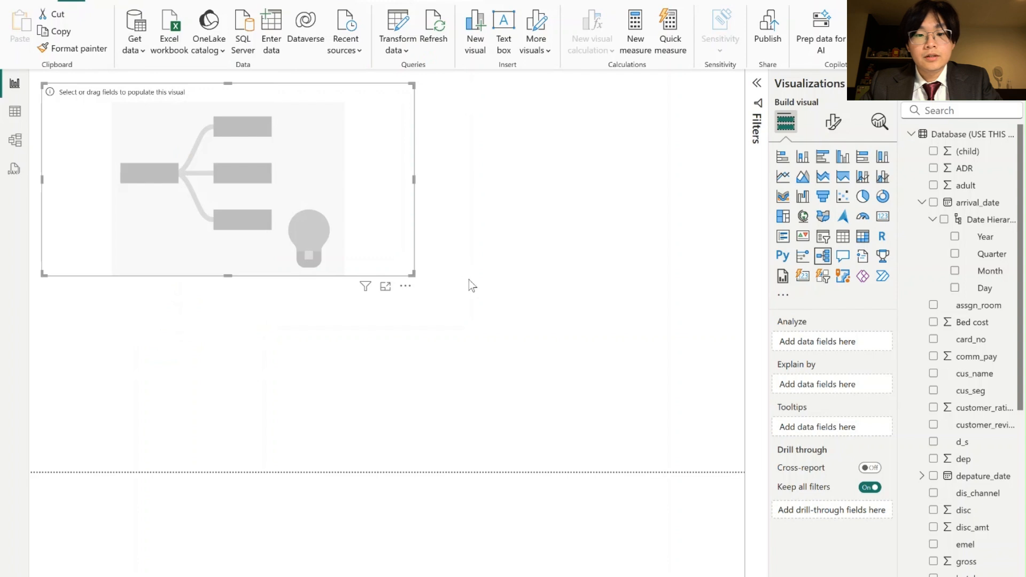
key("Tab")
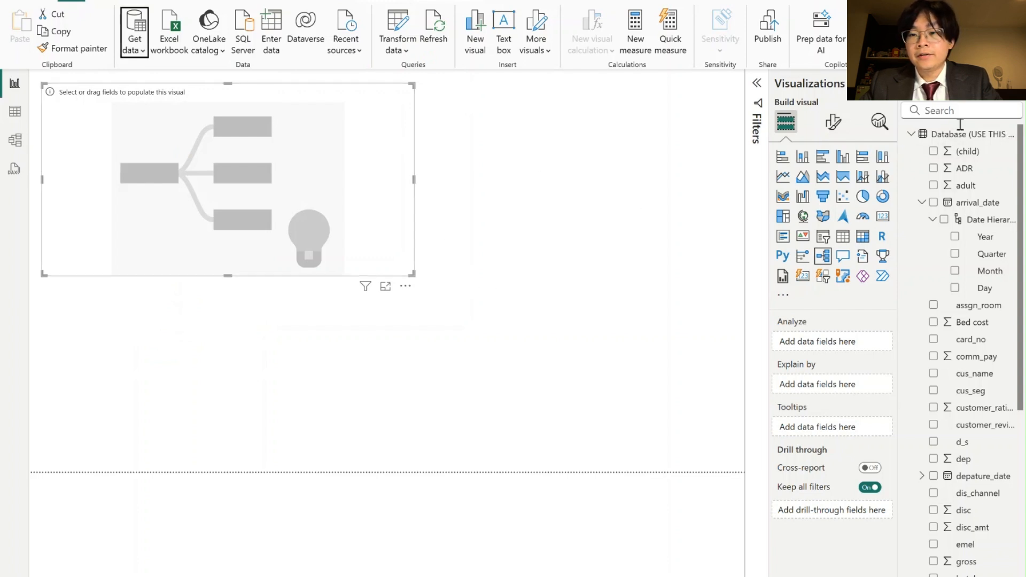
- Find the ADR field and assign it as the value the decomposition tree analyzes
left_click(985, 111)
type("adr")
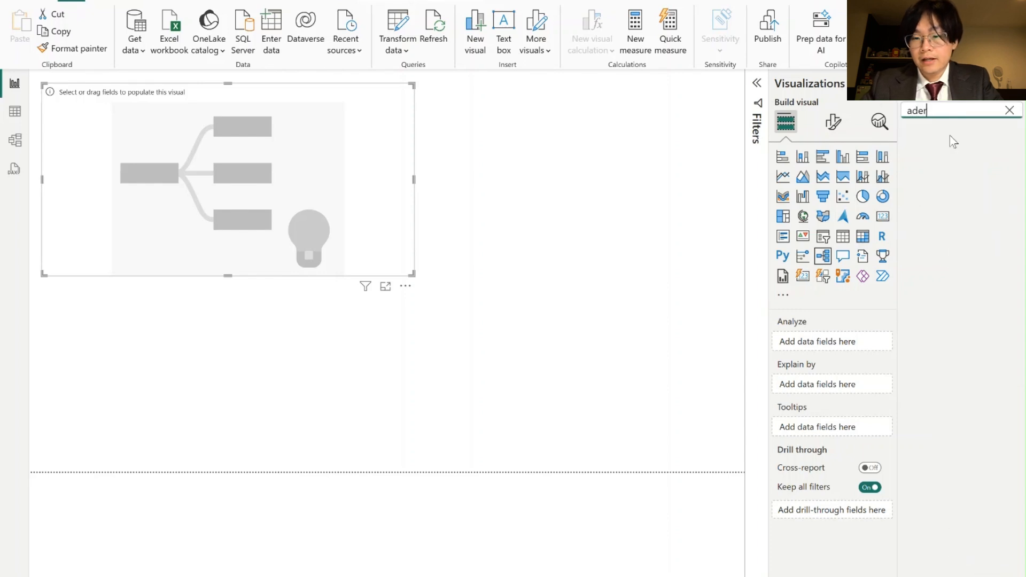
left_click_drag(962, 151, 848, 343)
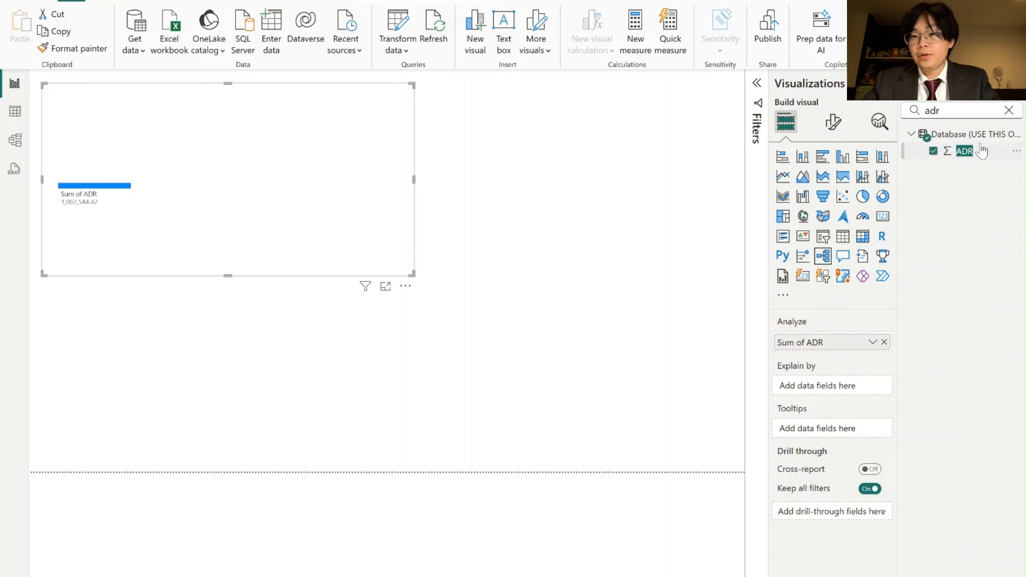
- Add room-type and cus_seg as Explain by fields of the decomposition tree
left_click(1008, 110)
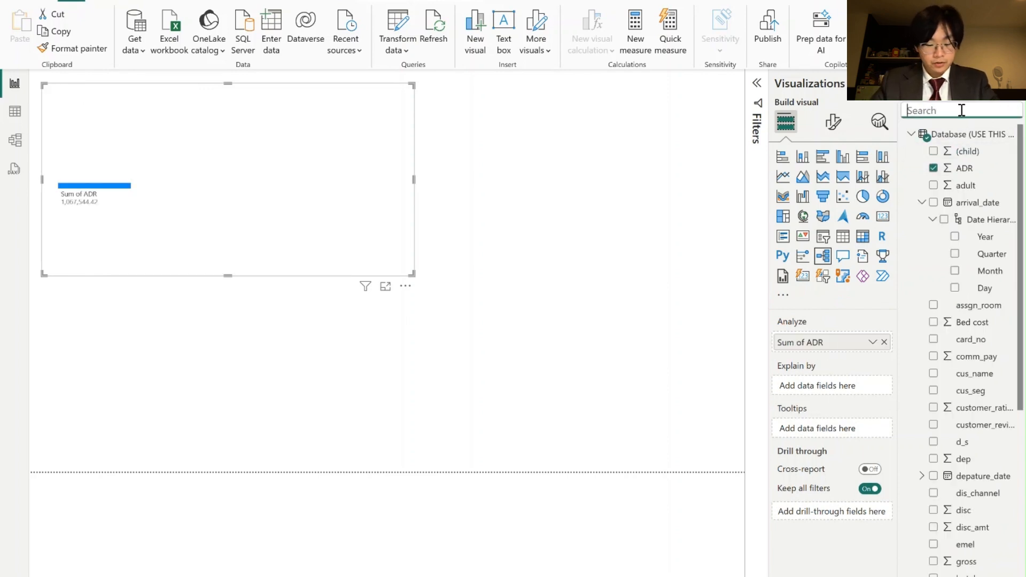
type("roo")
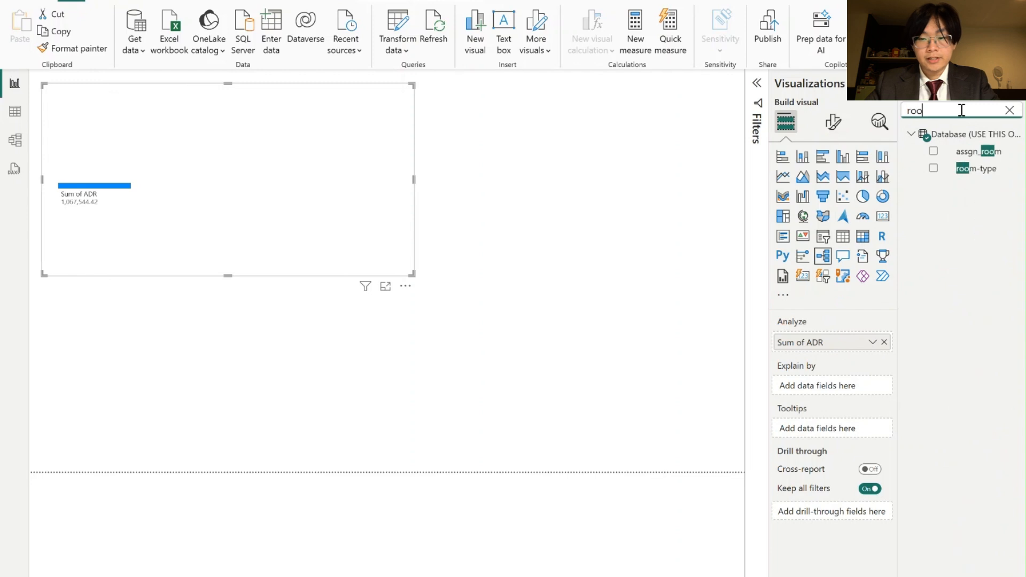
type("m")
left_click_drag(976, 168, 820, 390)
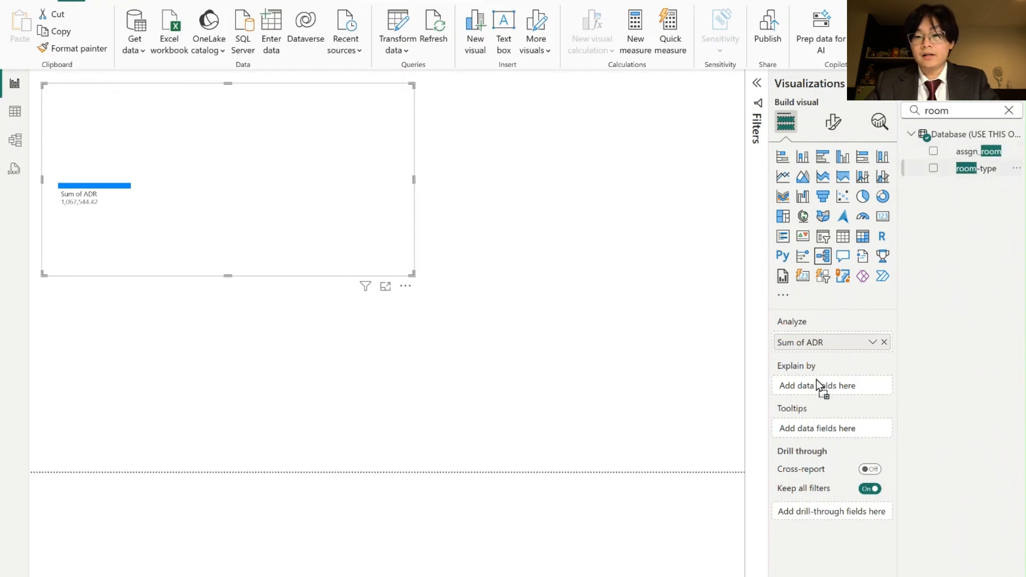
left_click(1010, 111)
type("cus")
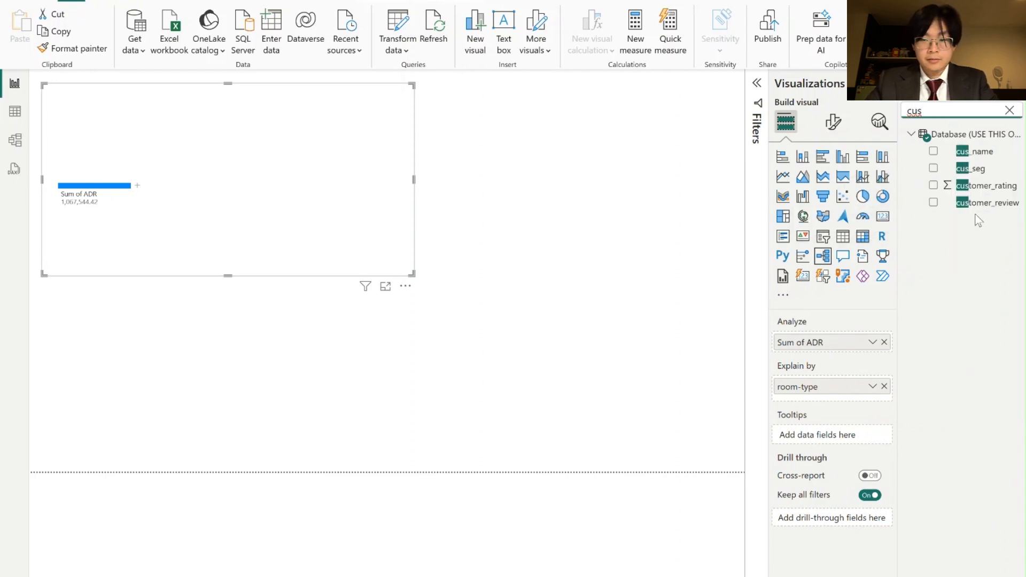
left_click_drag(965, 170, 845, 402)
- Add dis_channel and the Month level of arrival_date to the tree's Explain by fields
left_click(1009, 110)
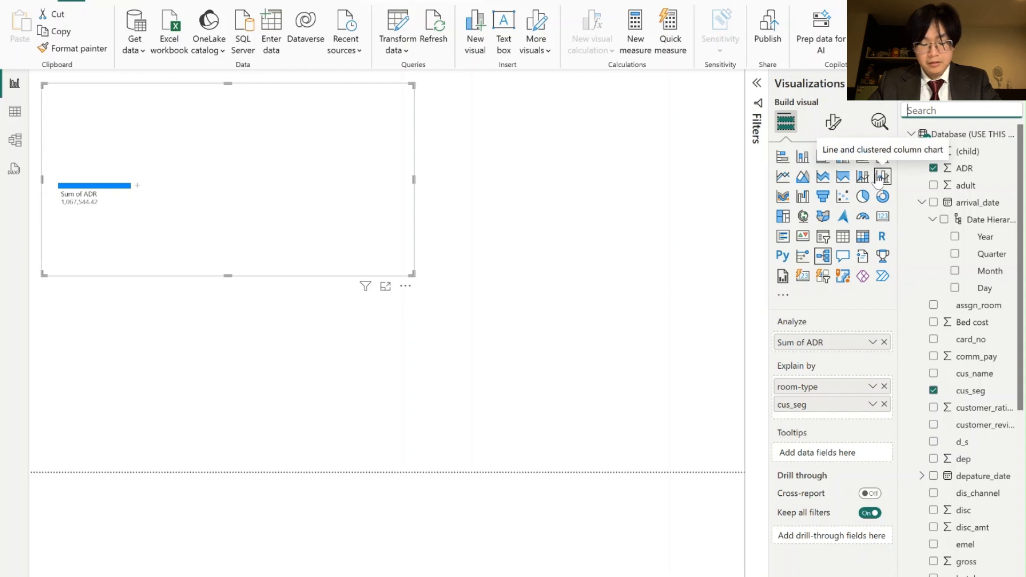
type("di")
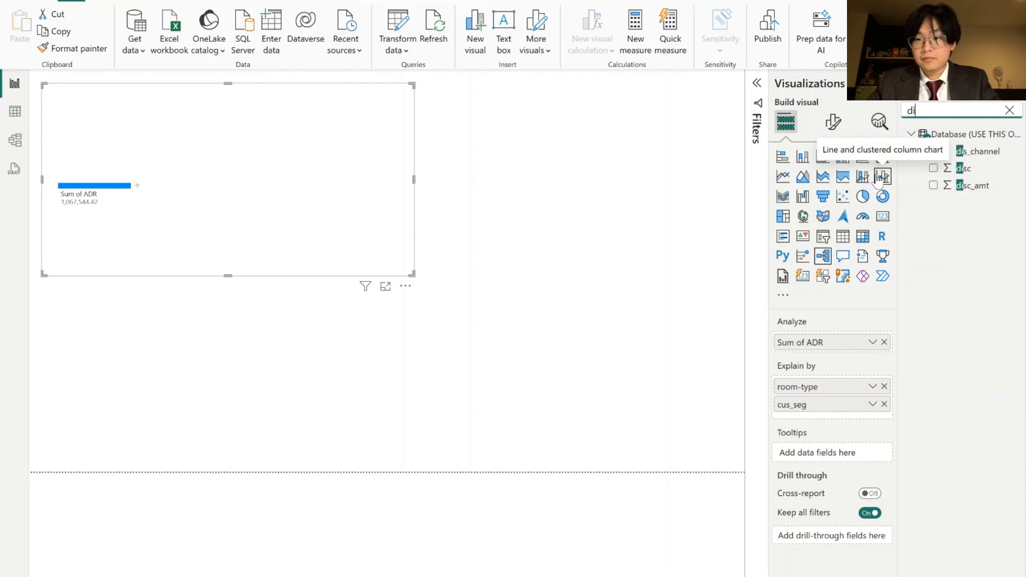
left_click_drag(970, 157, 835, 418)
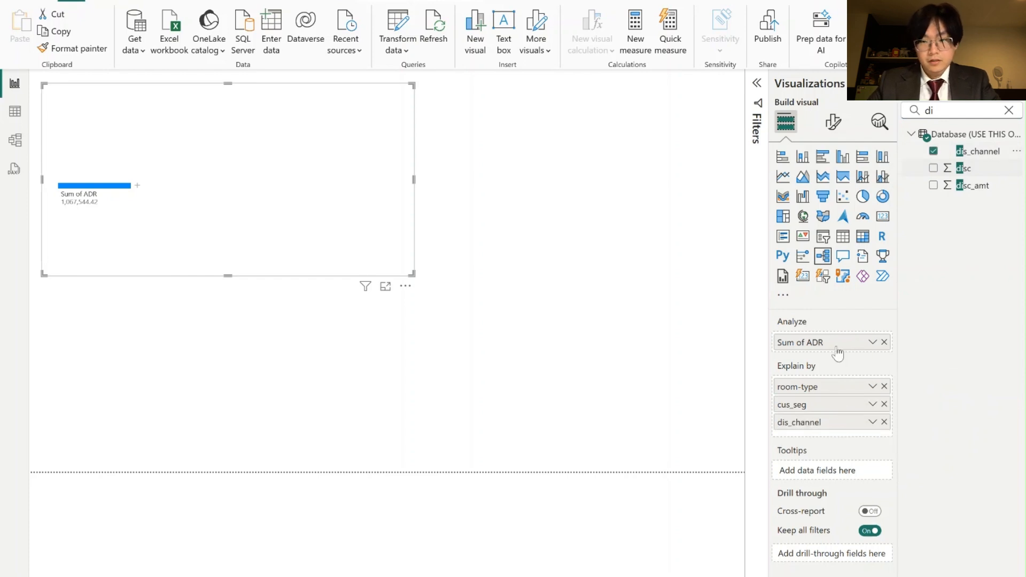
left_click(1009, 111)
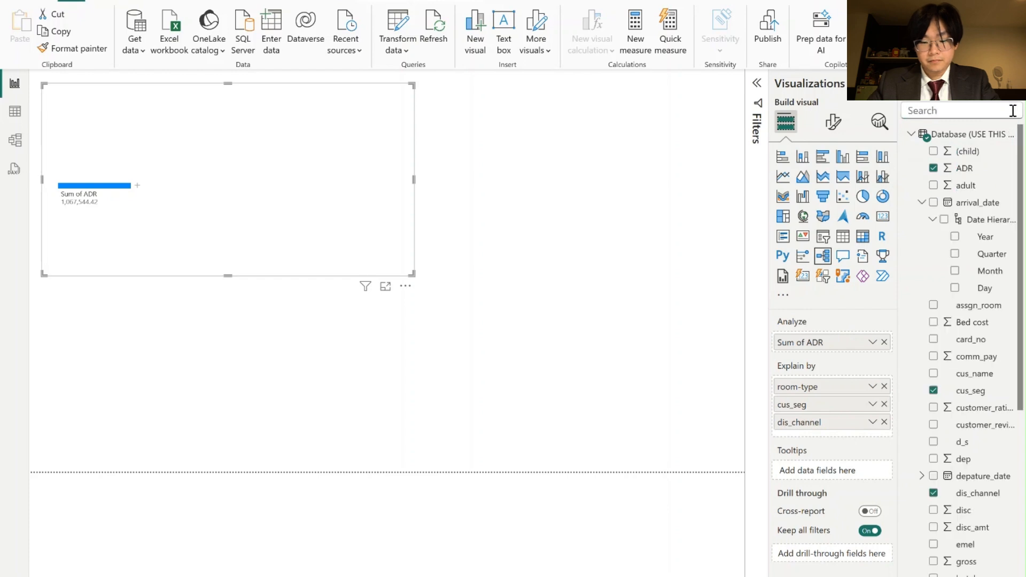
type("month")
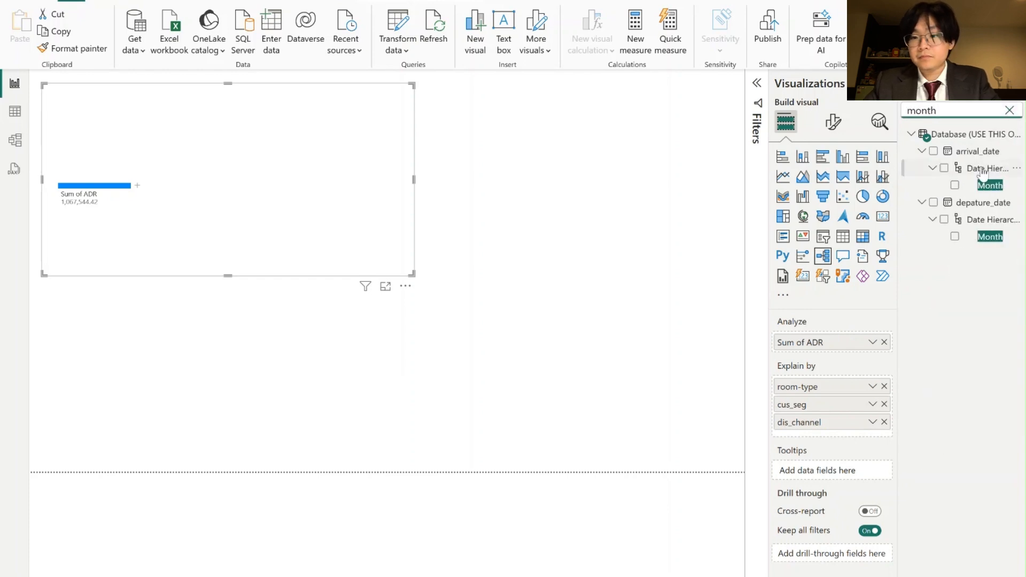
left_click_drag(984, 186, 832, 433)
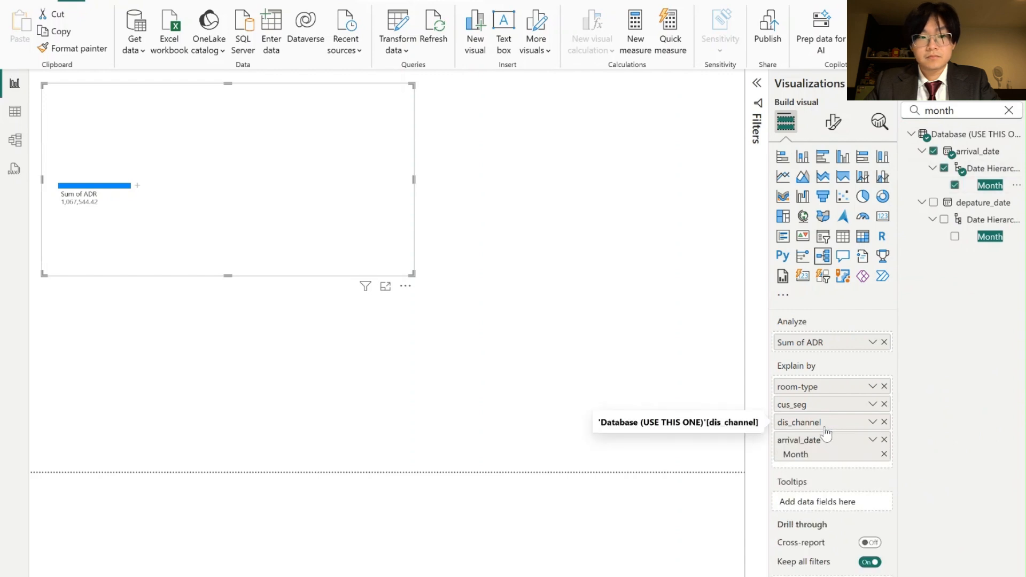
- Split the Sum of ADR root node by High value, and split its Corporate branch by High value as well
left_click(137, 185)
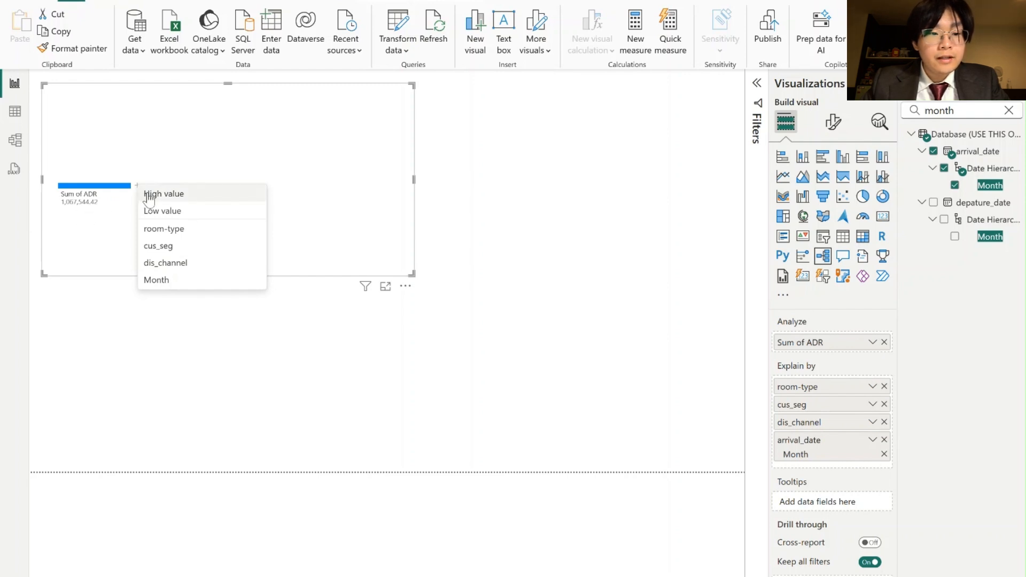
left_click(185, 195)
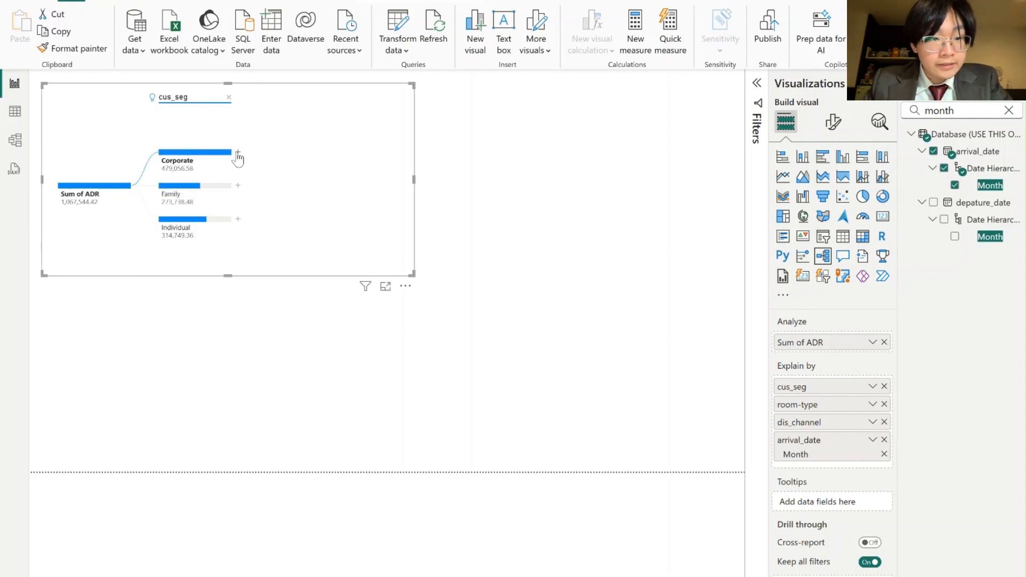
left_click(238, 153)
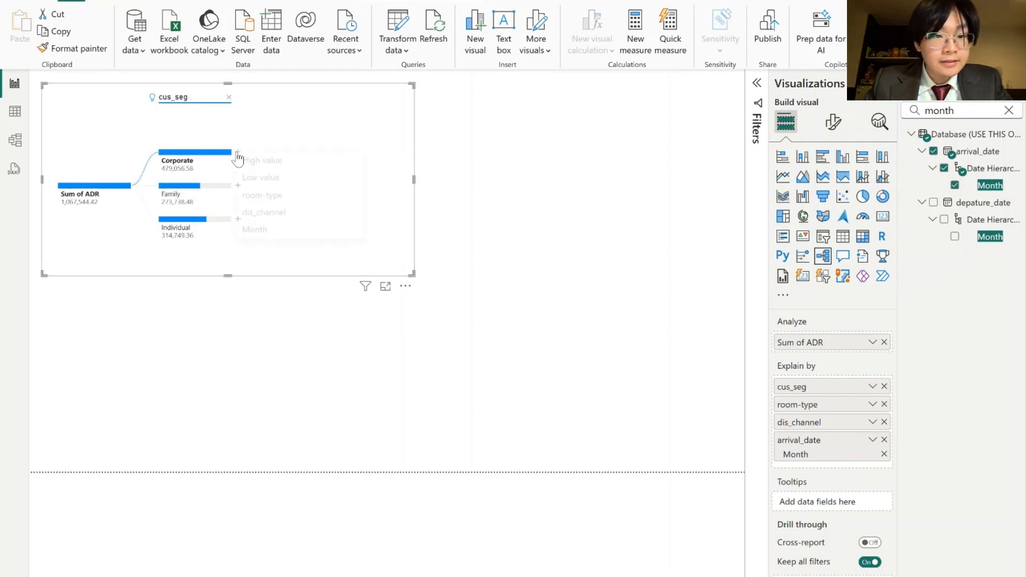
left_click(284, 165)
- Split the Deluxe Room node by dis_channel and widen the visual to fit the new level
left_click(338, 152)
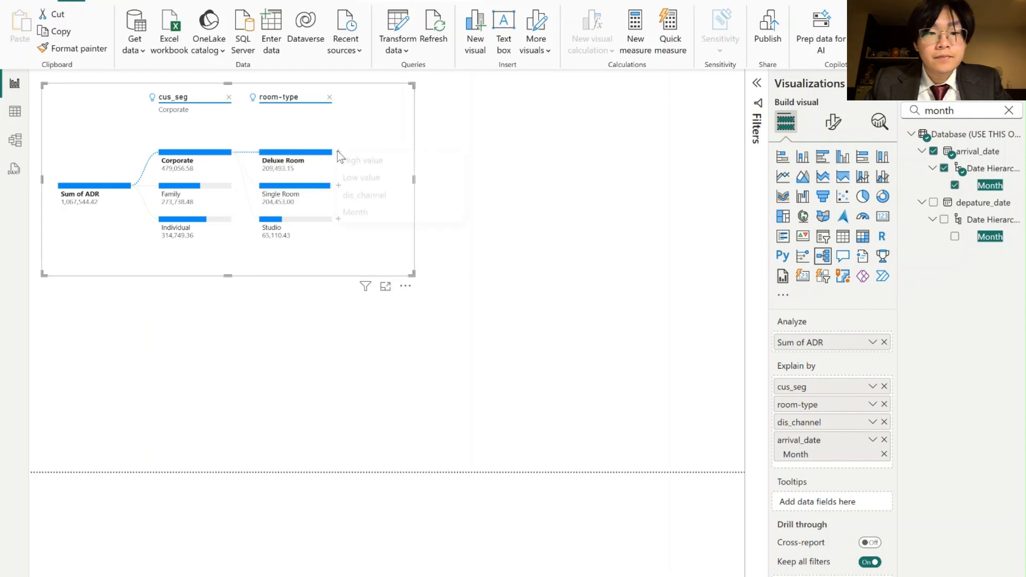
left_click(364, 195)
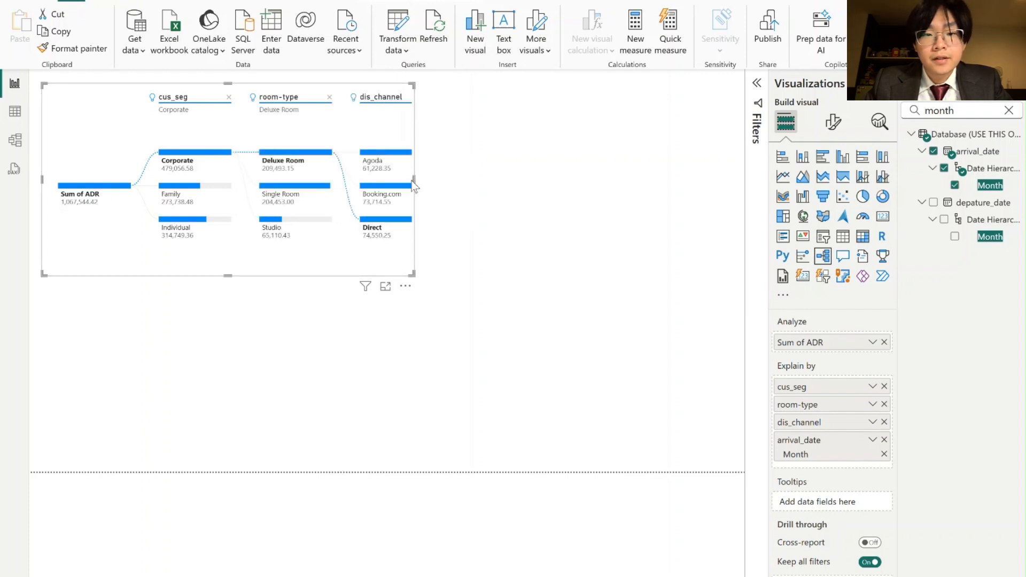
left_click_drag(413, 180, 511, 180)
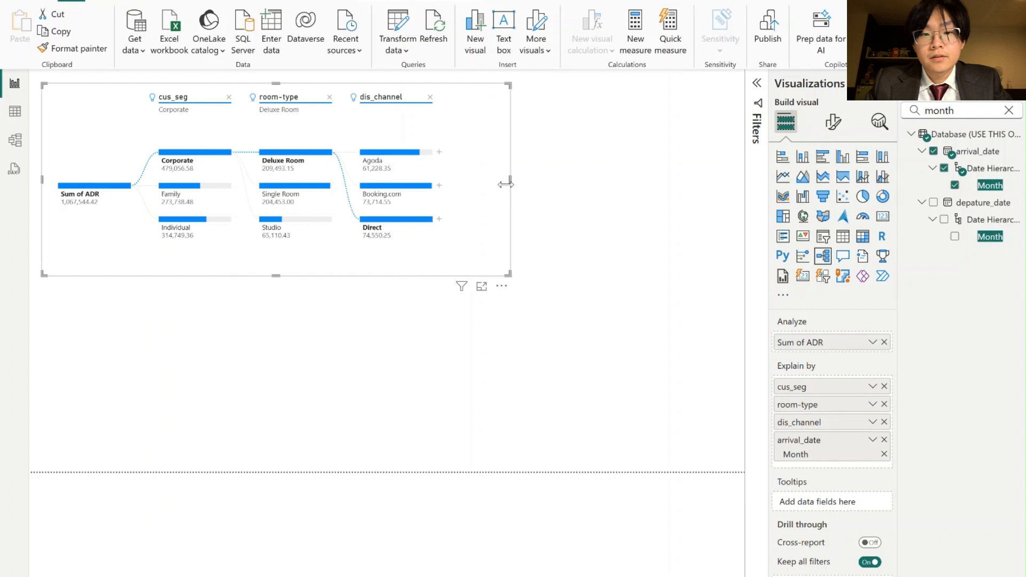
- Split the Agoda node by Month and widen the decomposition tree to fit the fourth level
left_click(439, 154)
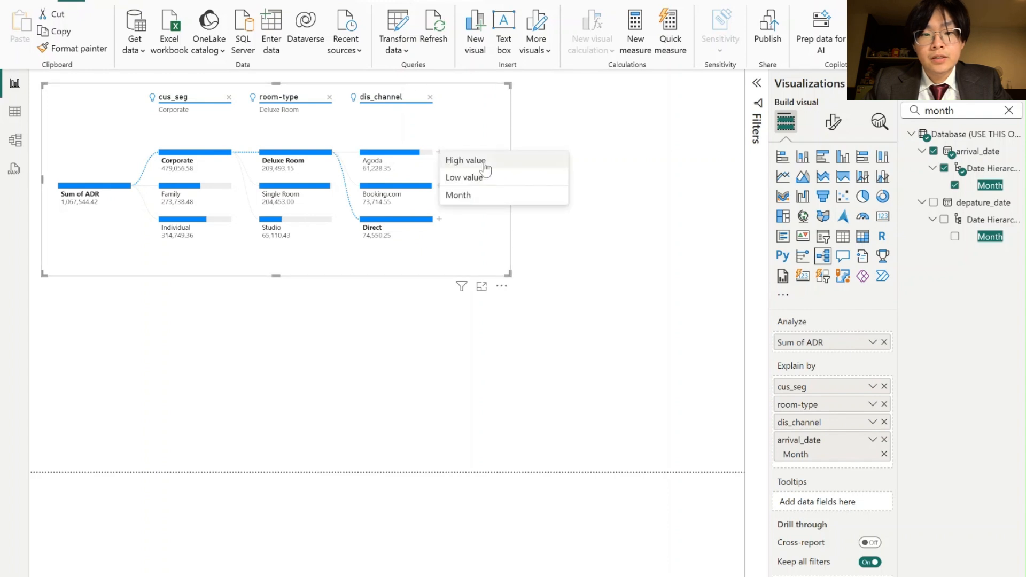
left_click(470, 195)
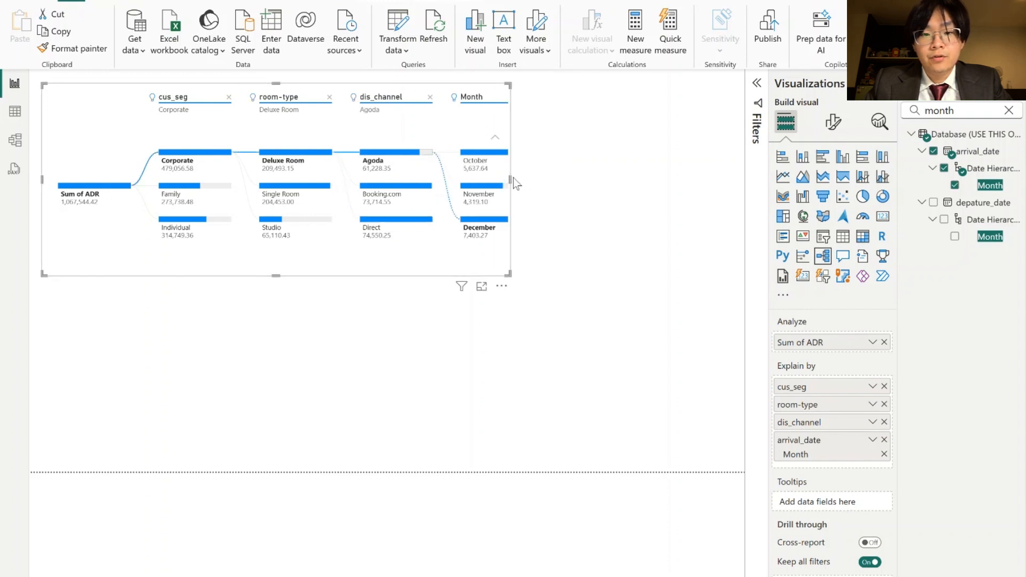
left_click_drag(514, 181, 579, 181)
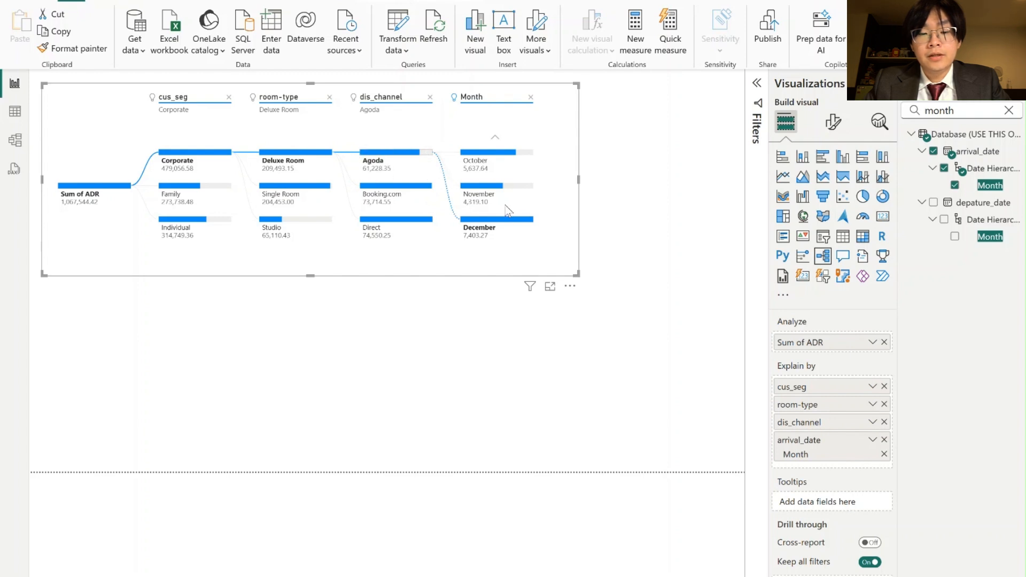
- Deselect the finished tree, clear the field search and add a second, empty decomposition tree below the first
mouse_move(463, 236)
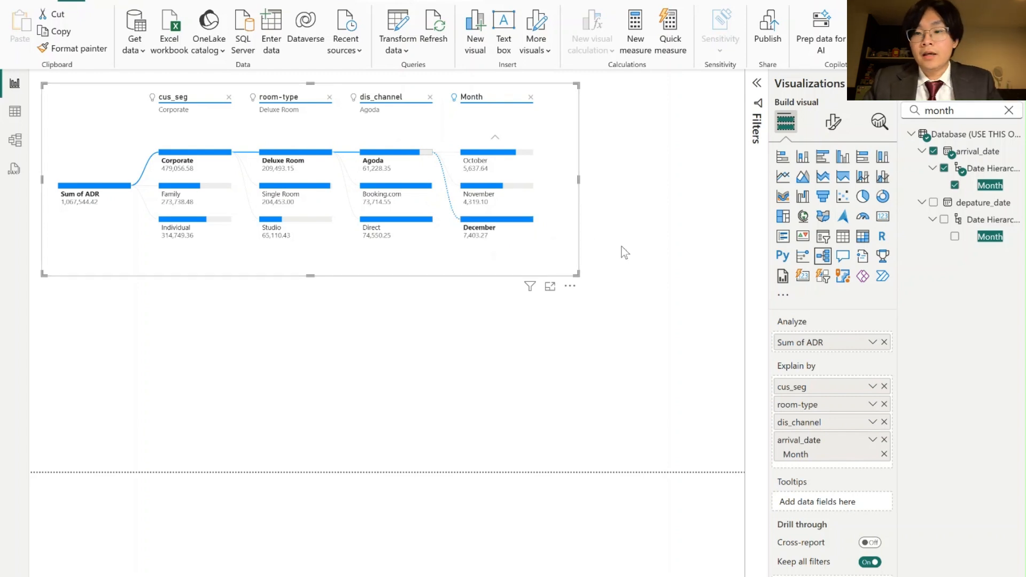
left_click(743, 232)
left_click(1008, 110)
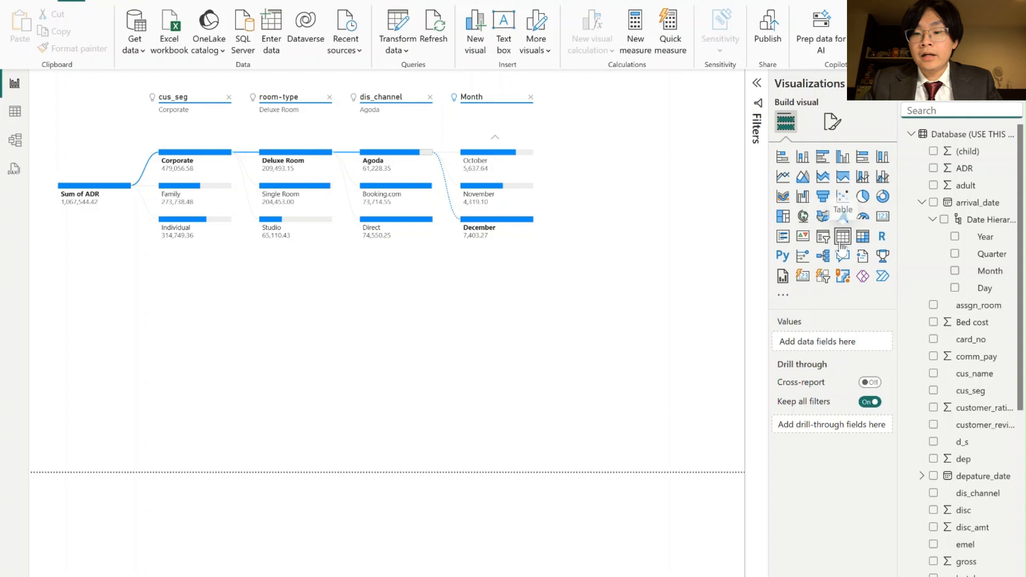
left_click(824, 257)
left_click(824, 257)
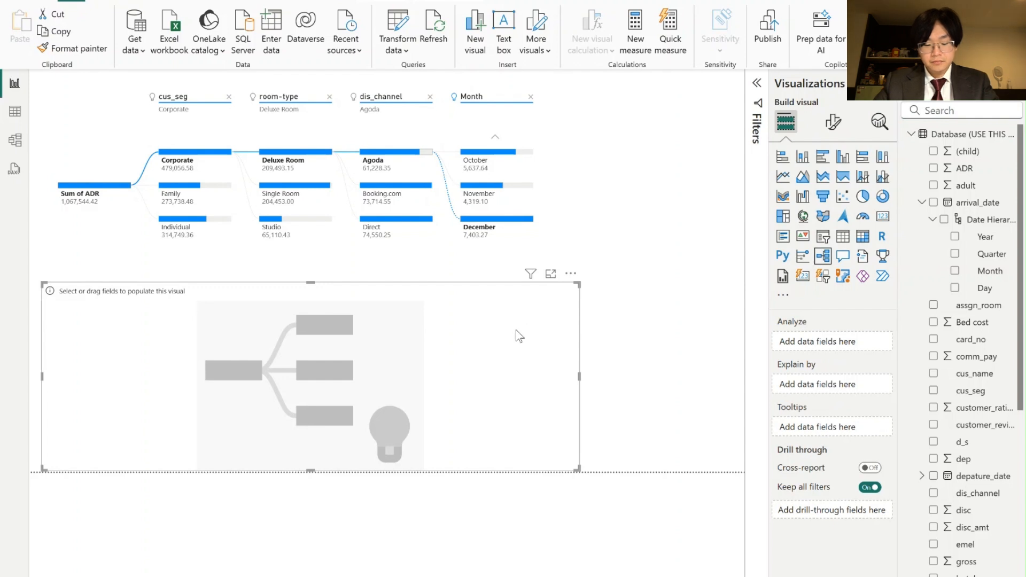
left_click(985, 114)
type("profit")
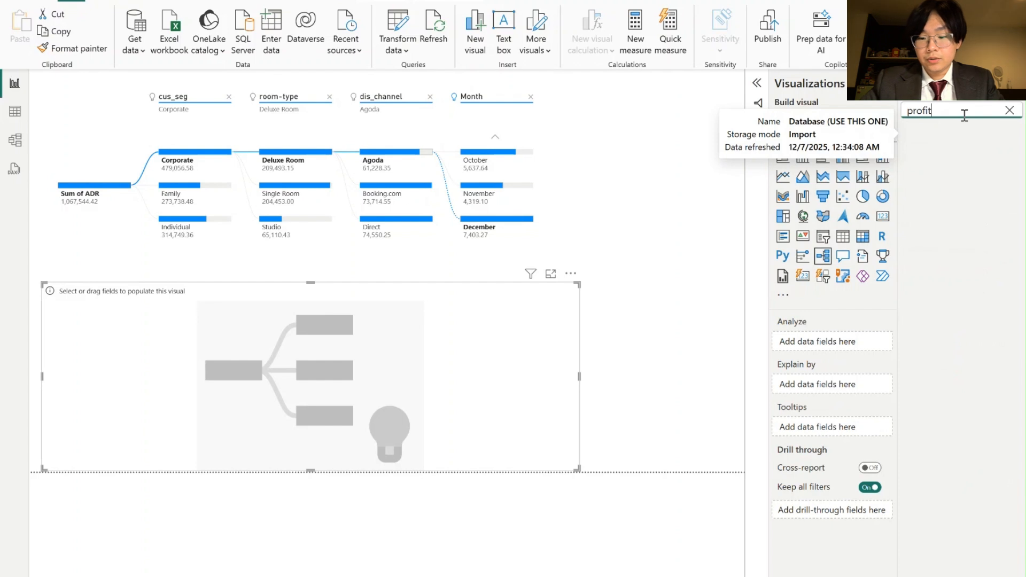
key("BackSpace")
key("BackSpace")
key("BackSpace")
key("BackSpace")
key("BackSpace")
key("BackSpace")
type("re")
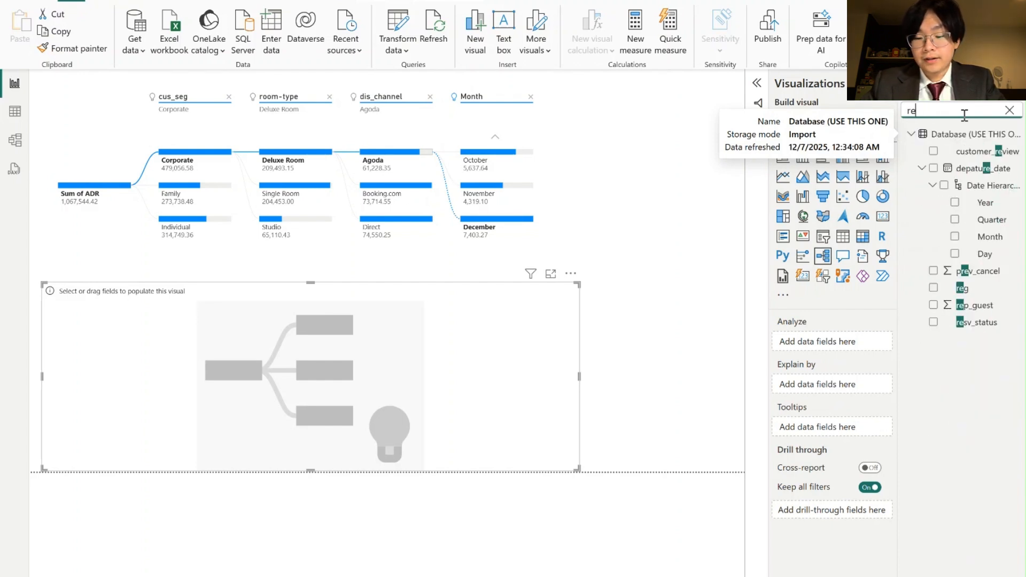
key("BackSpace")
key("BackSpace")
- Find the Net sales field, set it as the Analyze measure of the second decomposition tree, and clear the field search
type("sale")
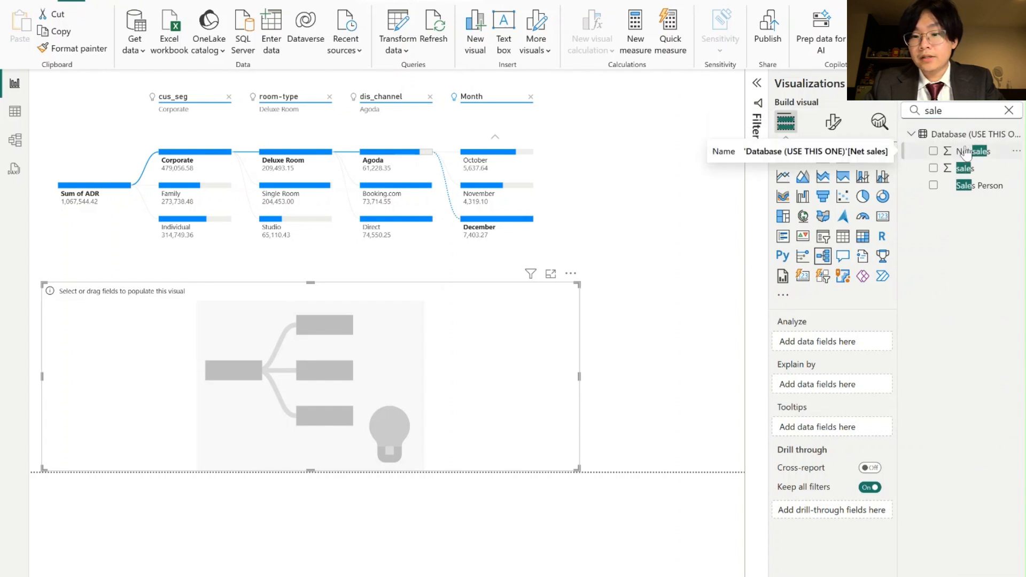
left_click_drag(965, 152, 810, 337)
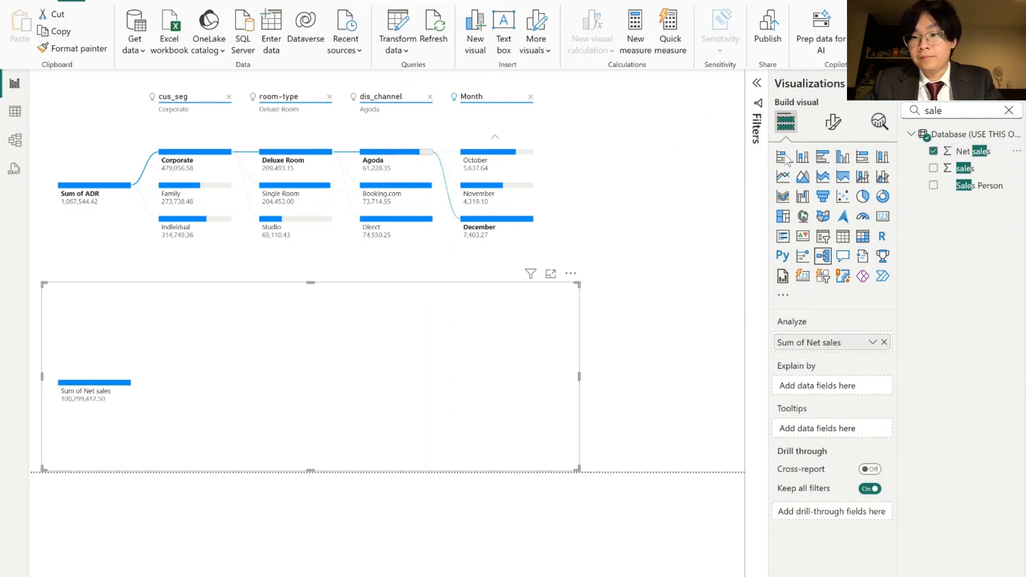
left_click(1008, 115)
left_click(1009, 110)
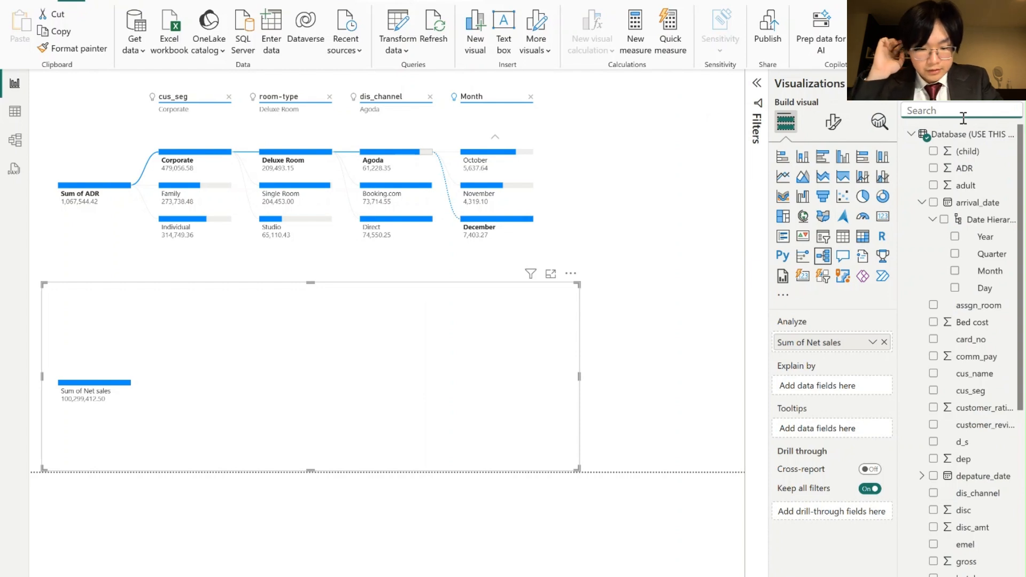
- Add room-type and cus_seg as the first two Explain by fields of the Net sales tree
type("room")
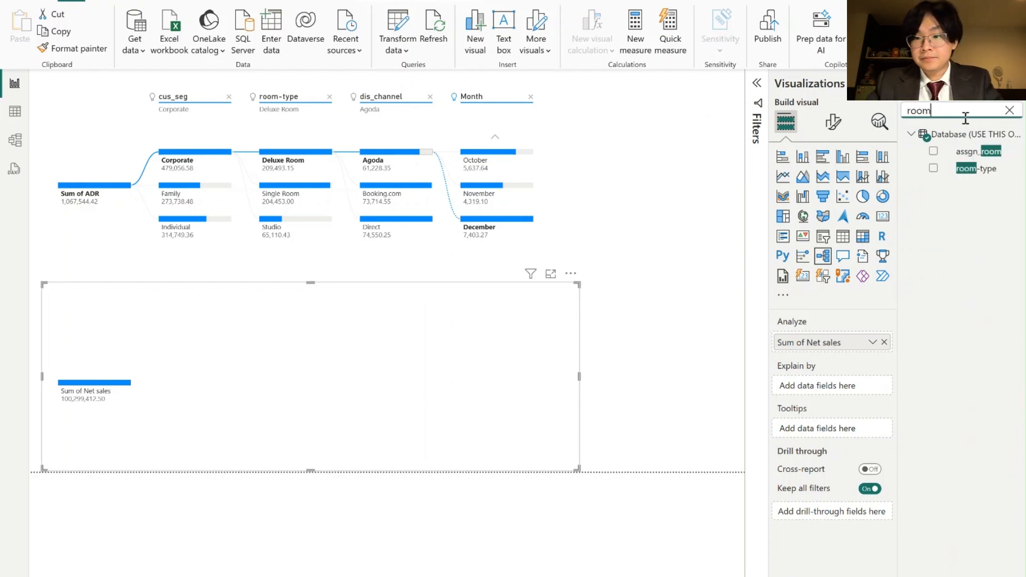
left_click_drag(986, 169, 822, 392)
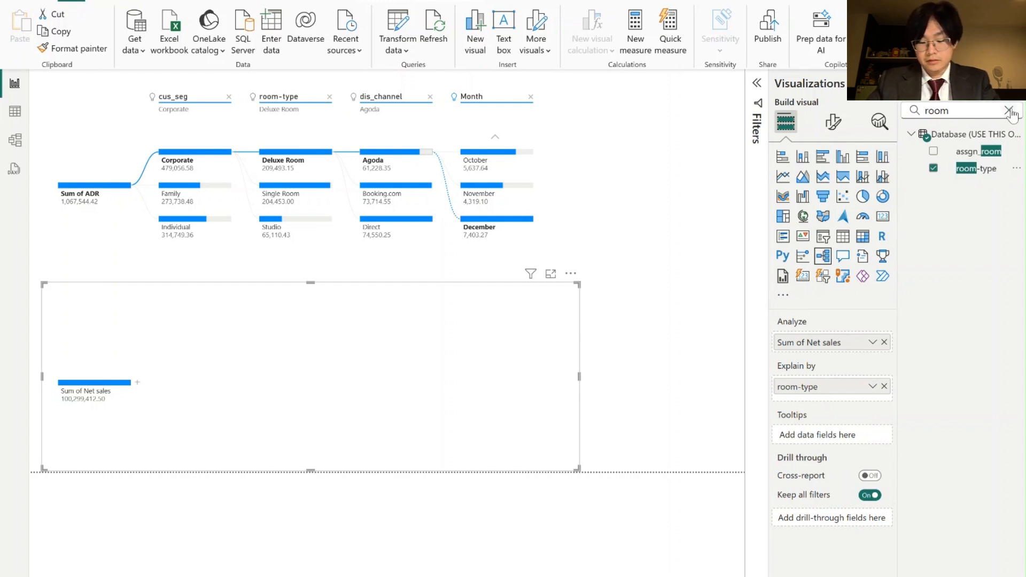
left_click(1010, 111)
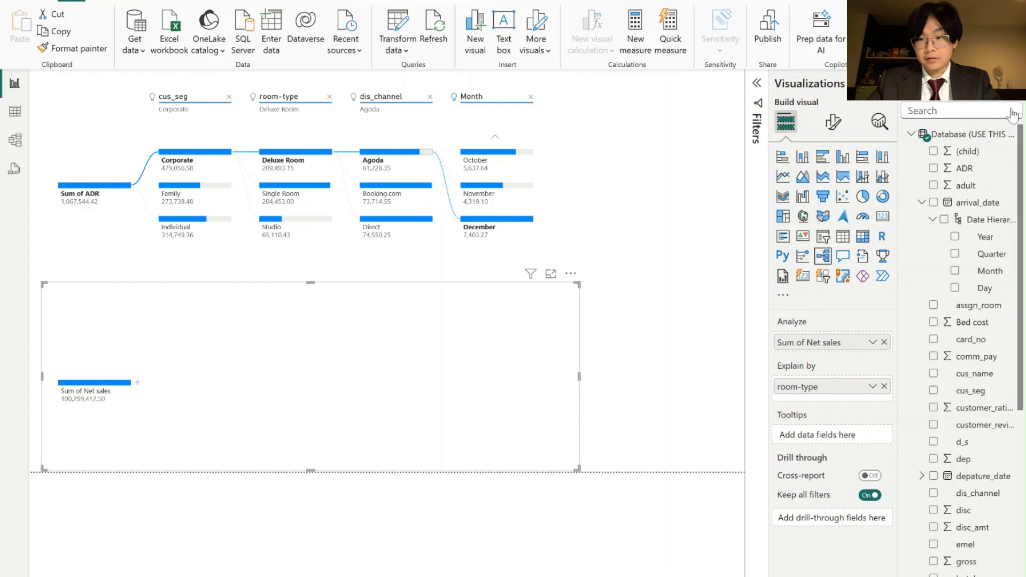
type("cus")
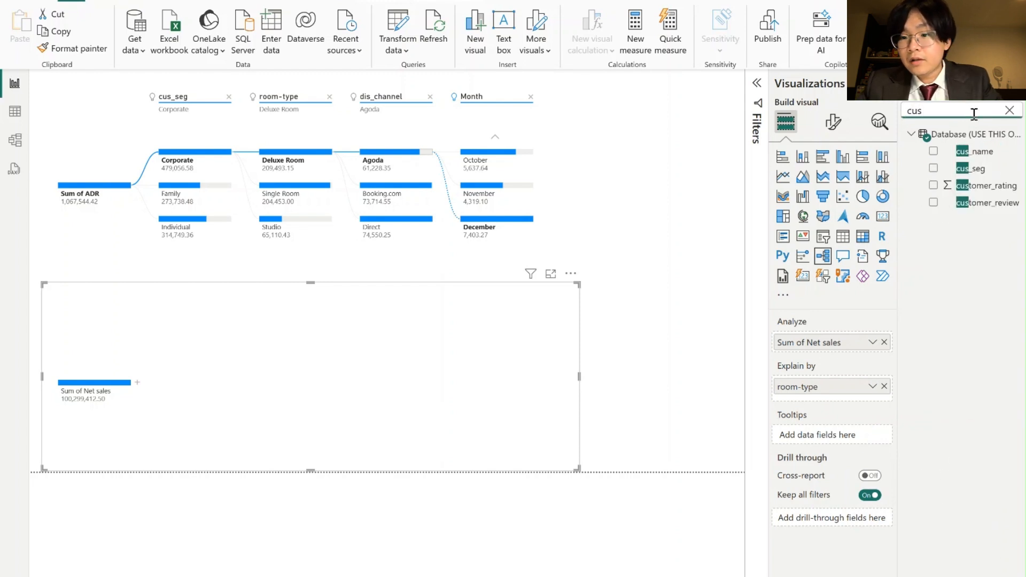
left_click_drag(976, 170, 854, 402)
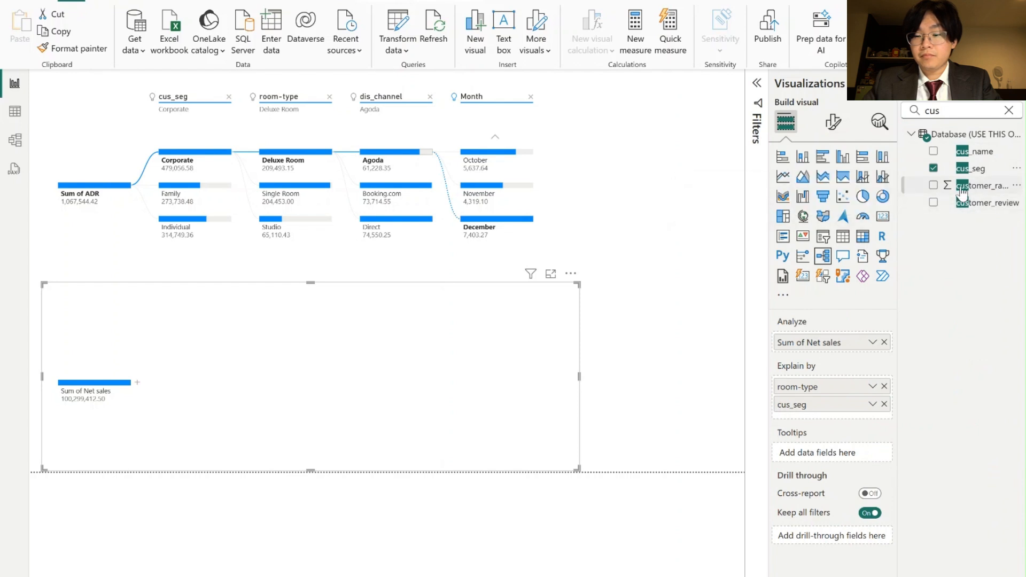
- Add dis_channel and the arrival_date Month below cus_seg as further Explain by fields of the Net sales tree
key("BackSpace")
key("BackSpace")
key("BackSpace")
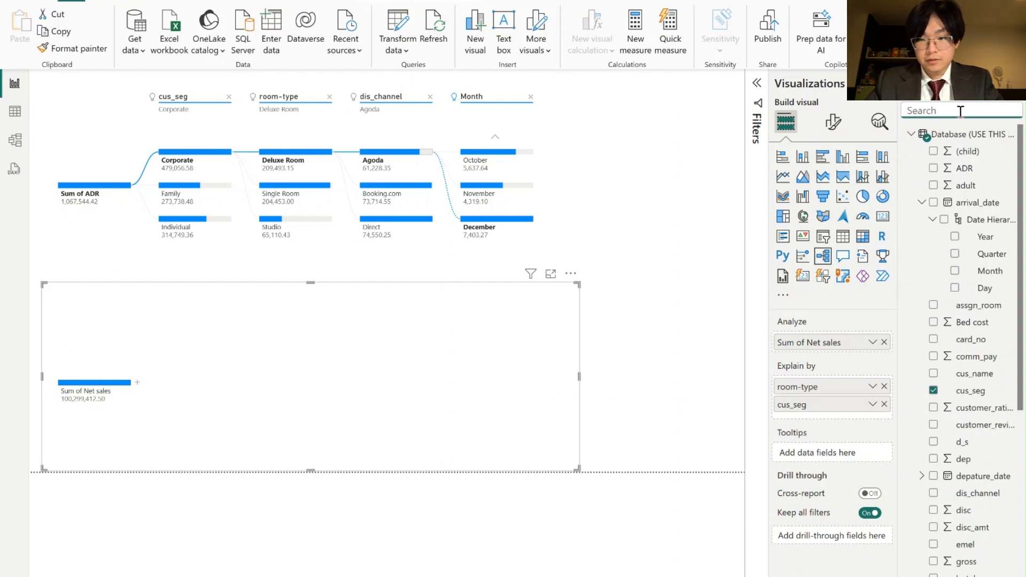
type("dis")
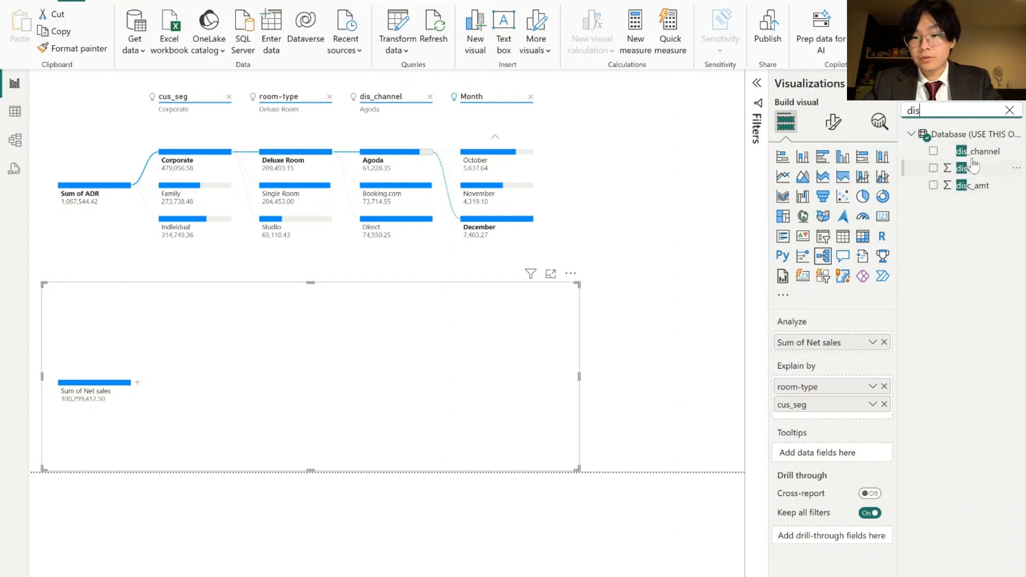
left_click_drag(975, 155, 852, 423)
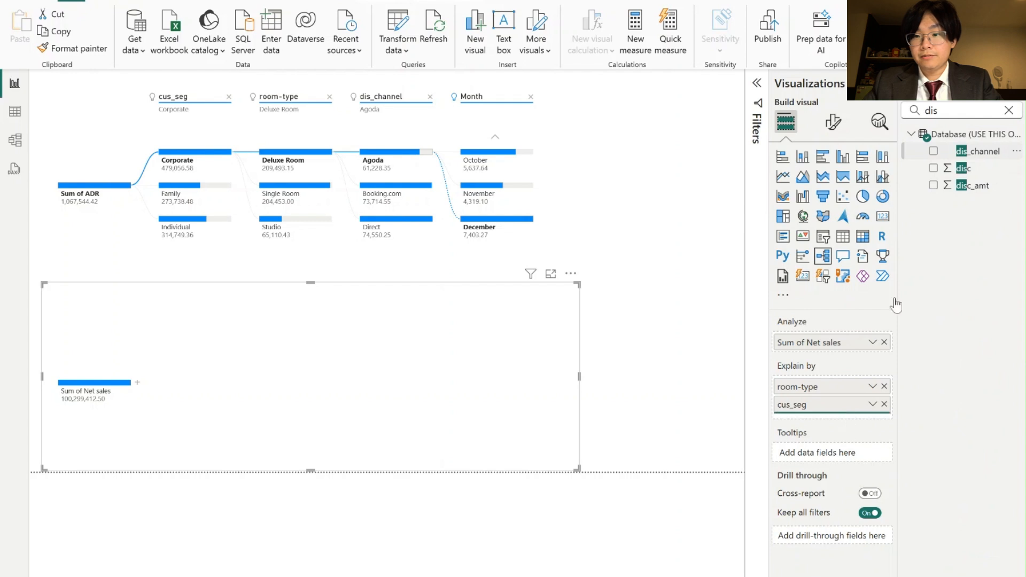
left_click(1009, 111)
type("month")
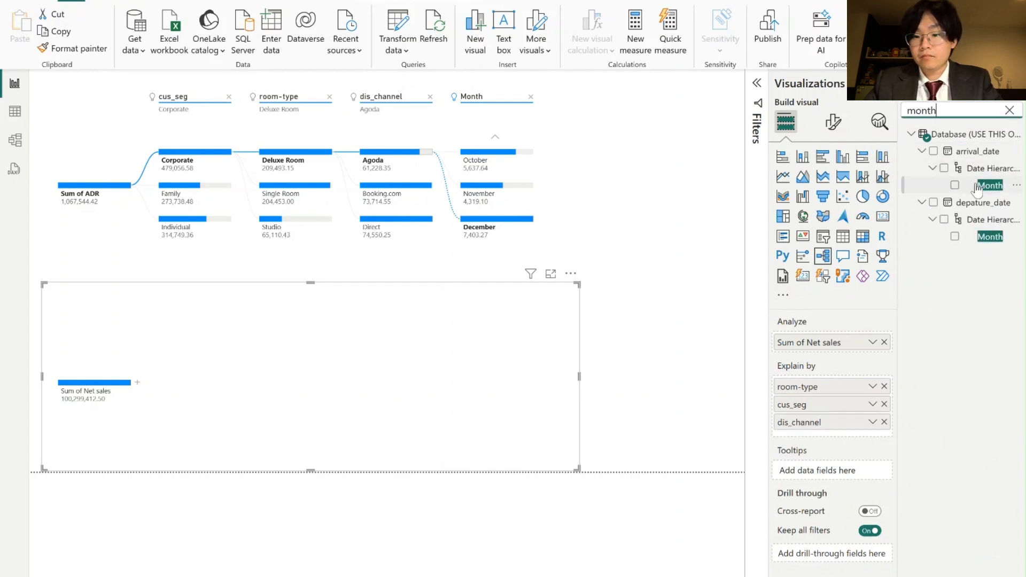
left_click_drag(978, 186, 845, 430)
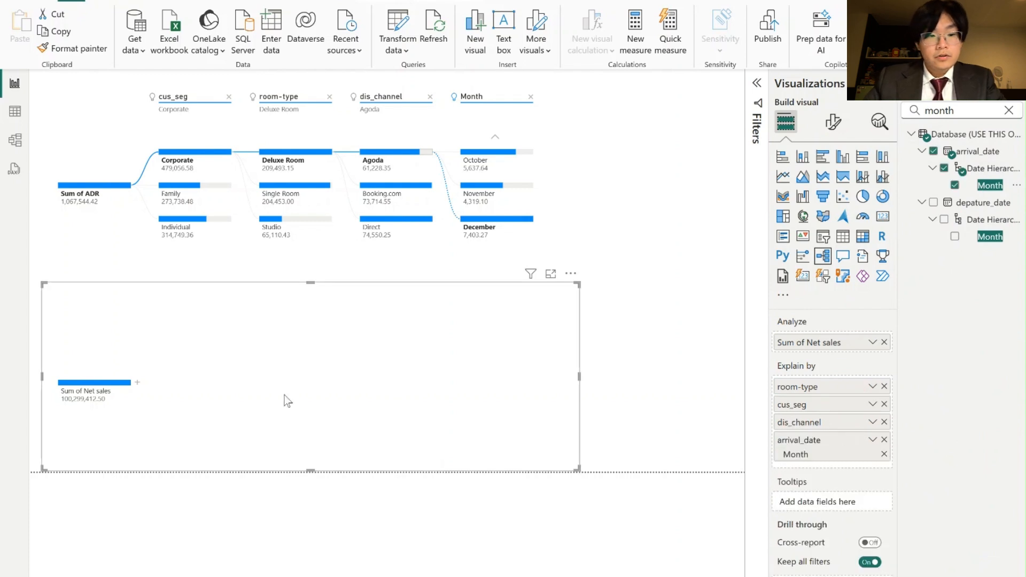
- Split the Sum of Net sales root node by High value, and split its Studio branch by High value as well
left_click(138, 382)
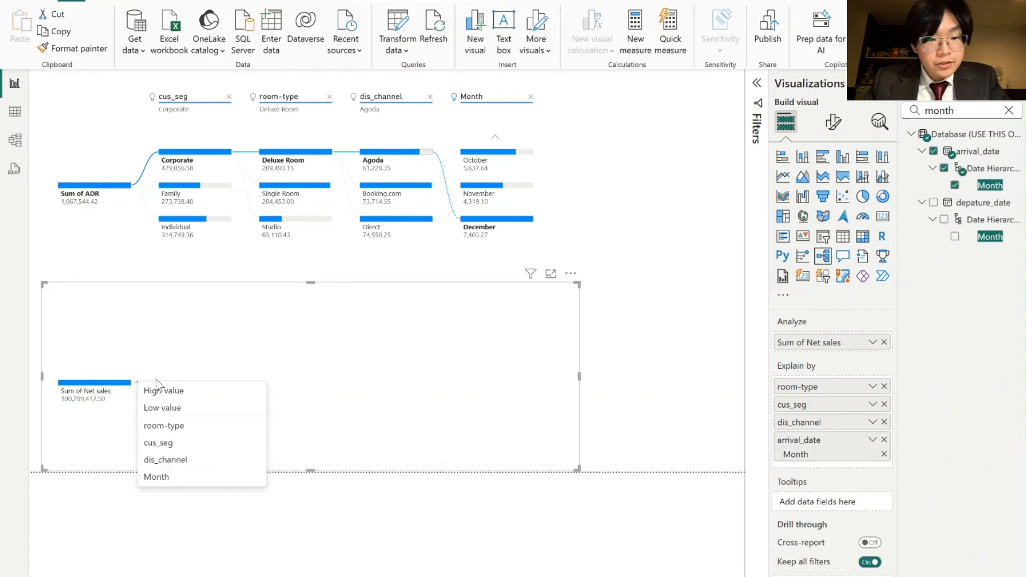
left_click(200, 387)
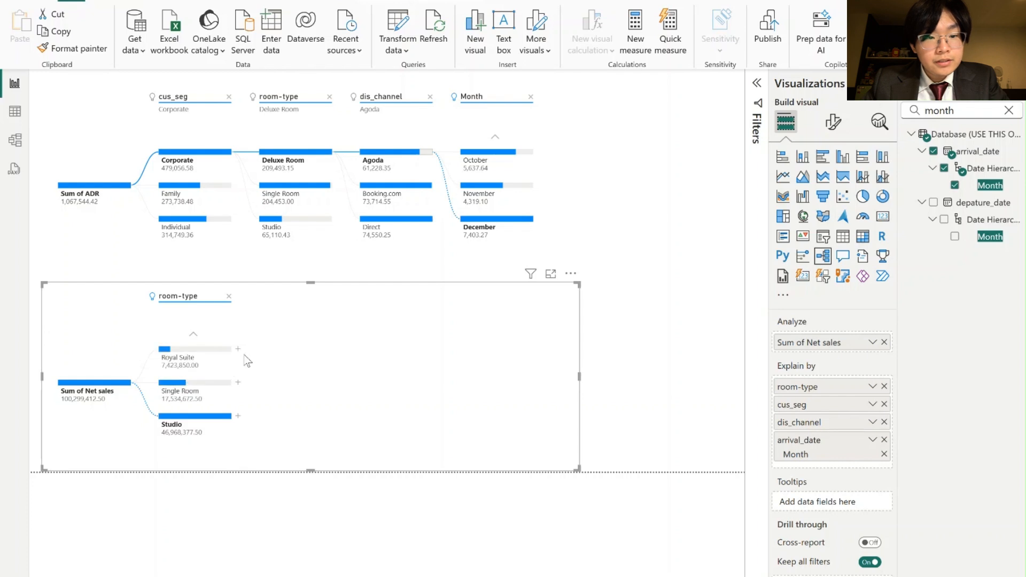
left_click(238, 417)
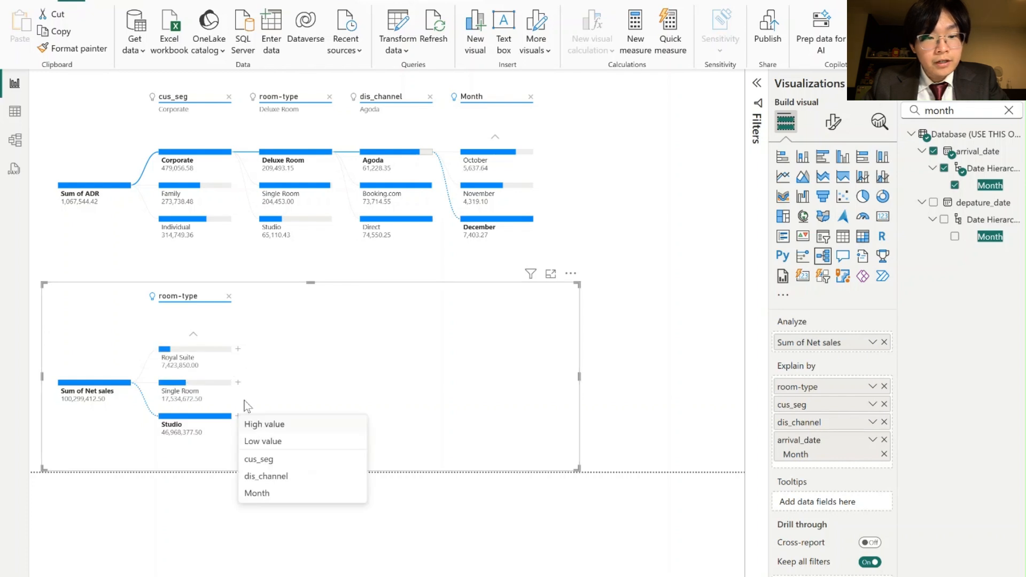
left_click(270, 424)
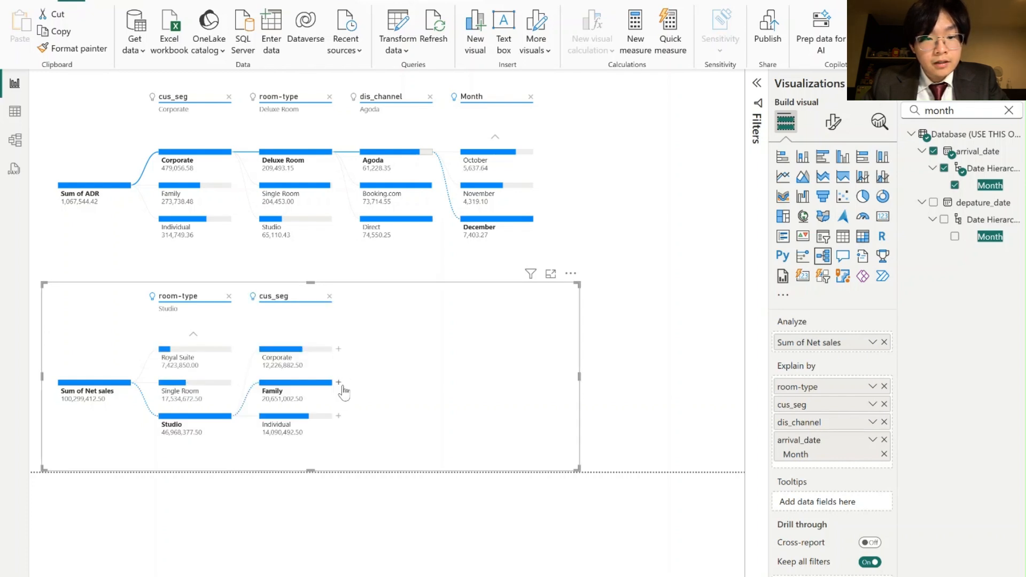
- Split the Family node and its Direct branch by High value, and deselect the Net sales tree
left_click(338, 382)
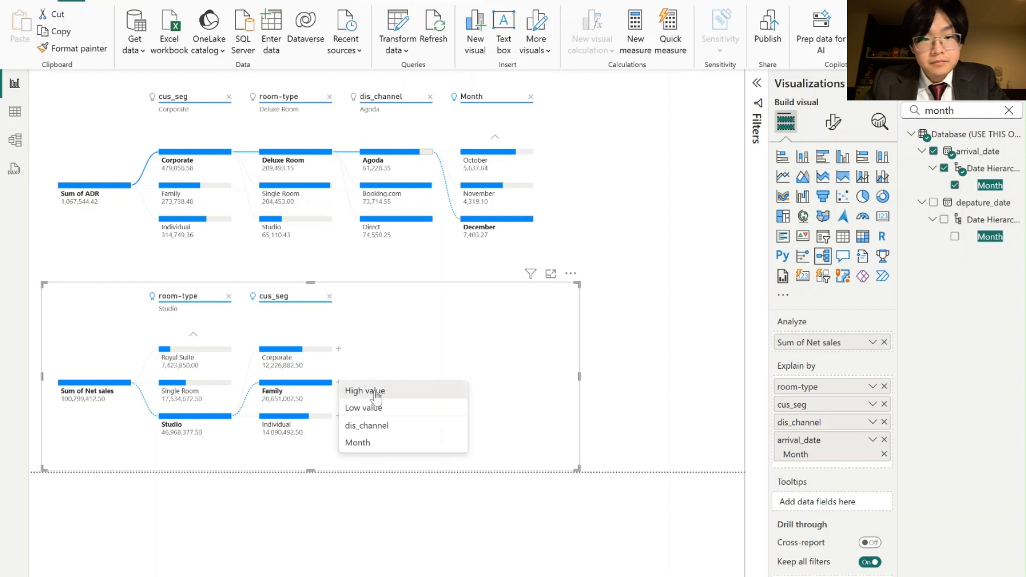
left_click(376, 393)
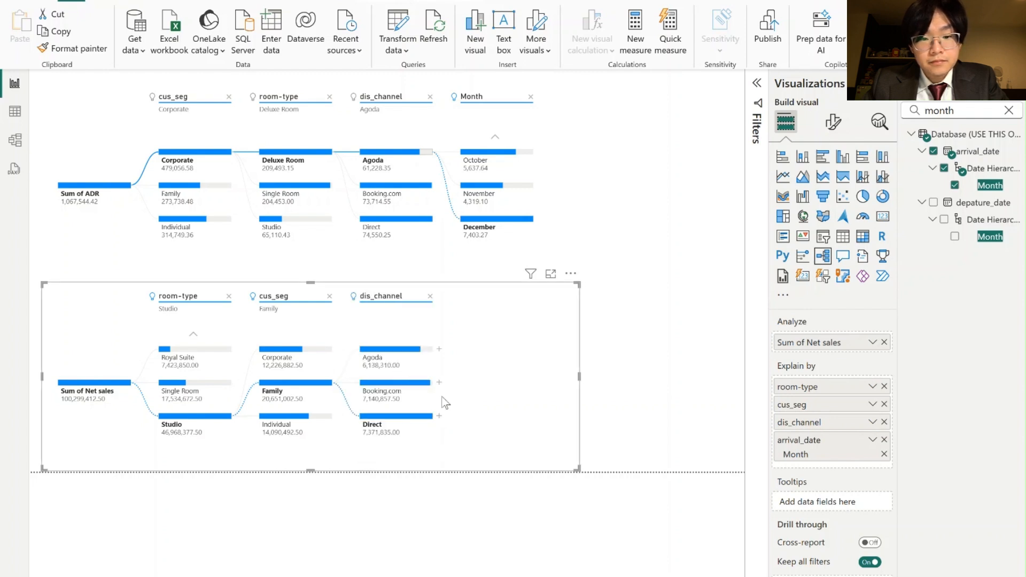
left_click(439, 416)
left_click(469, 425)
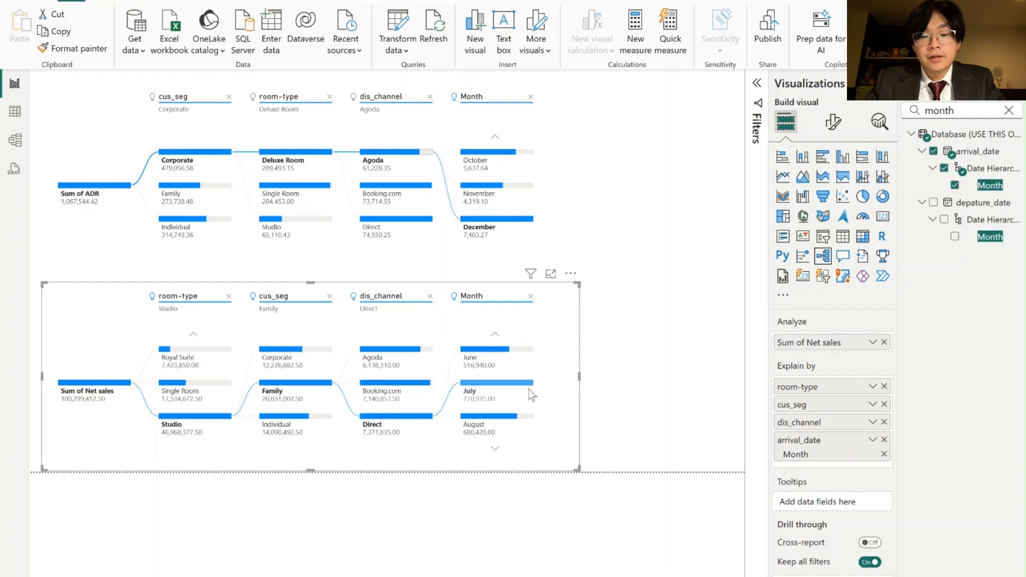
left_click(617, 301)
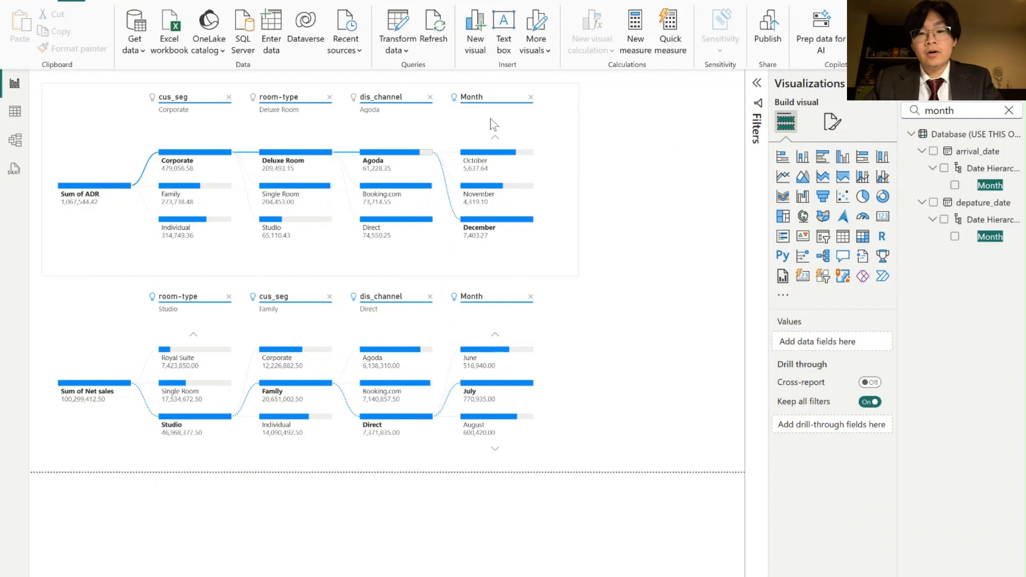